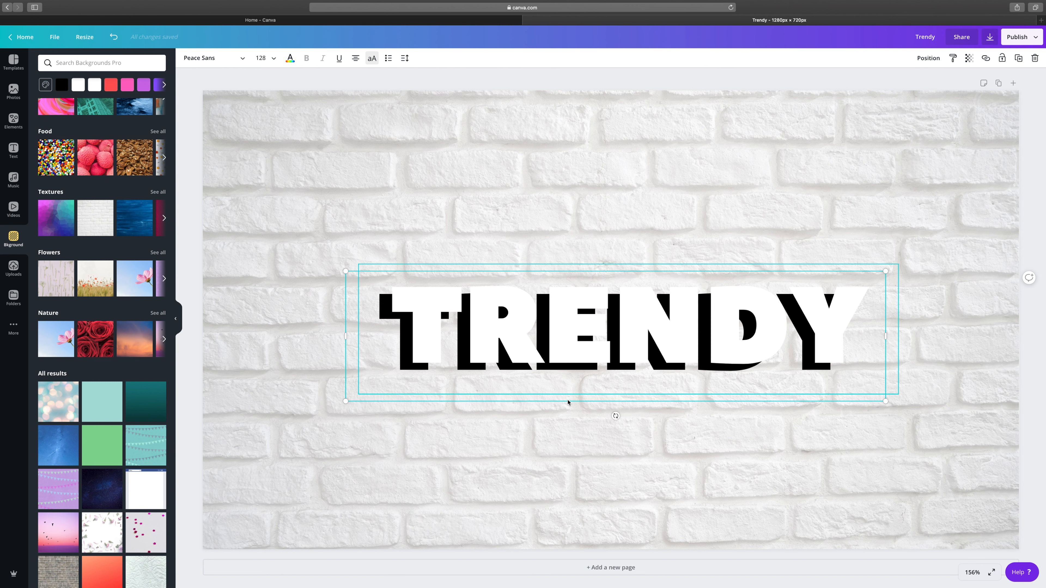
- Shift the white TRENDY text slightly left over its black copy to fine-tune the drop-shadow offset
click(688, 341)
drag(741, 339, 681, 339)
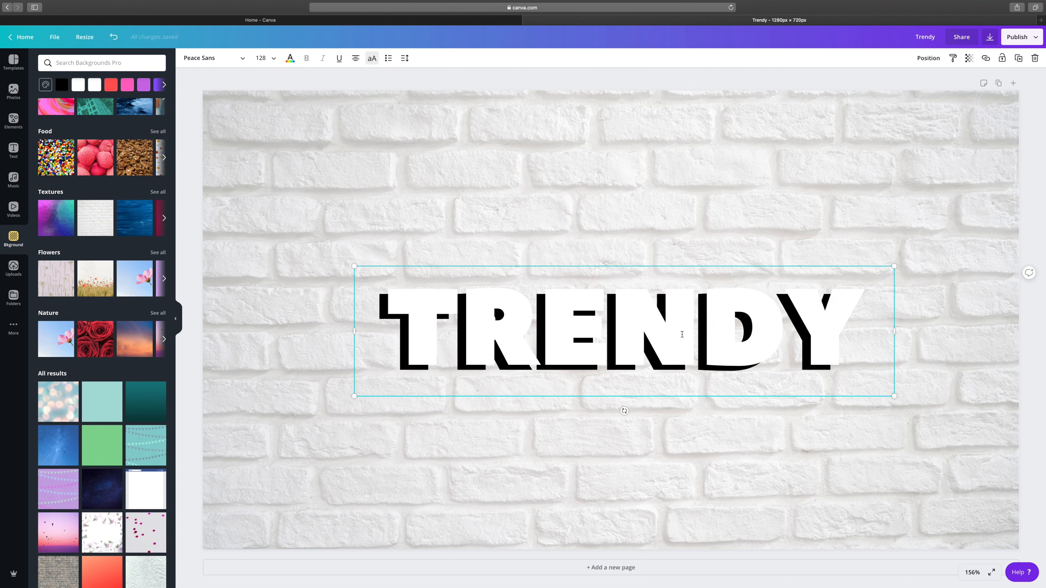
key(Left)
key(Left)
key(Left)
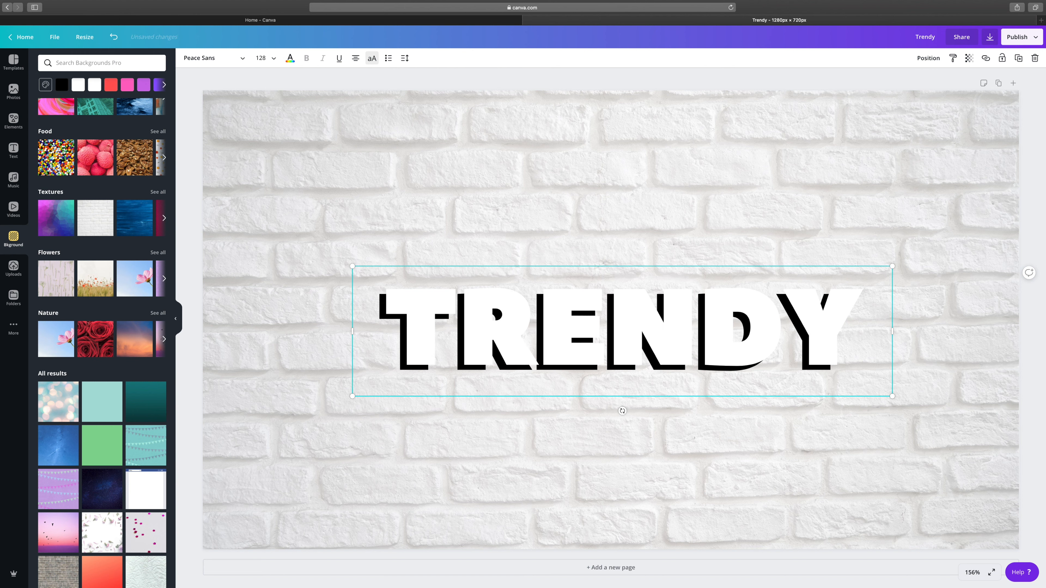
click(644, 210)
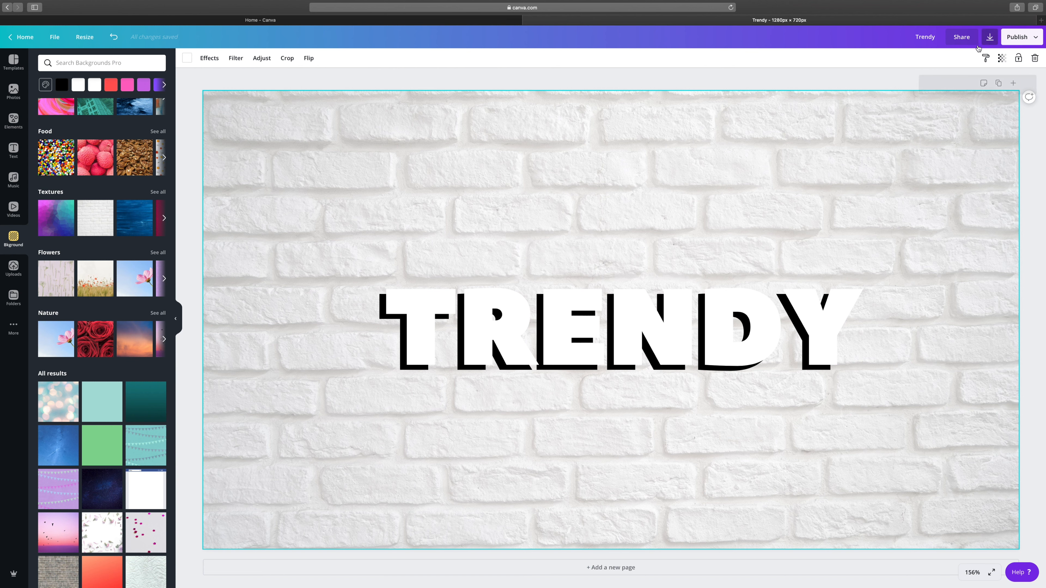
- Download the Trendy design as a PNG at 1x size
click(990, 38)
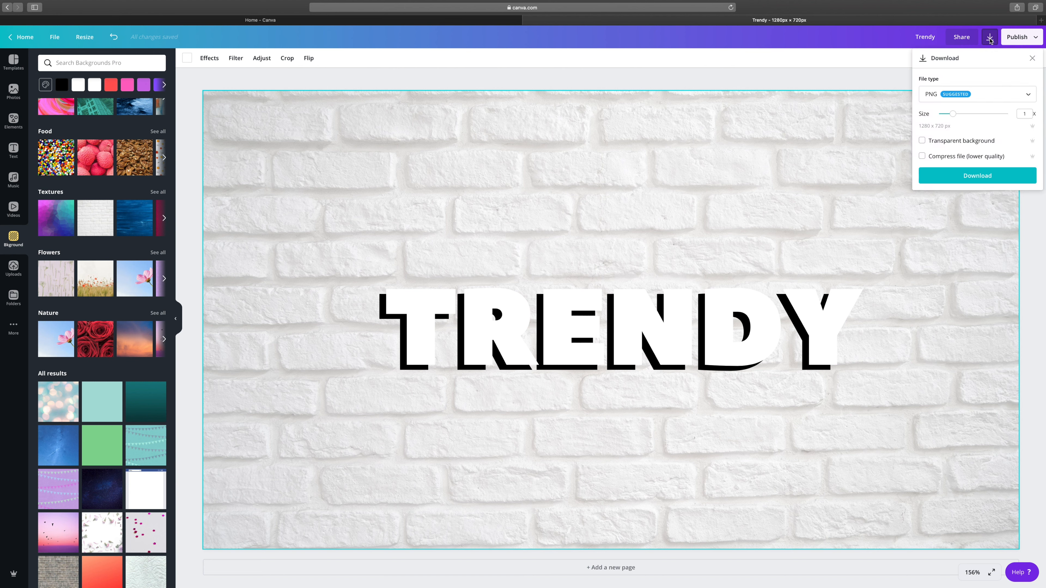
click(985, 96)
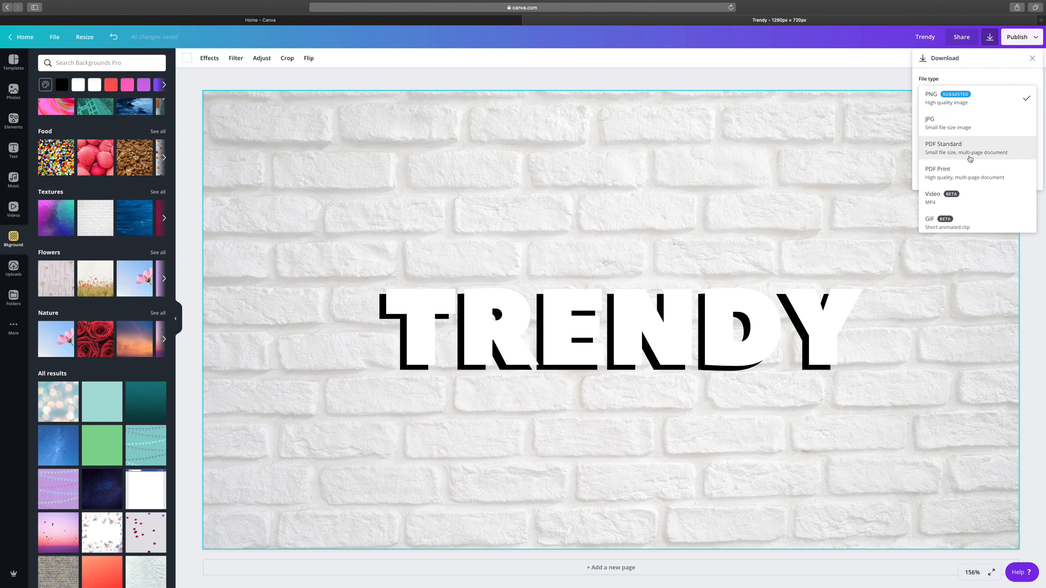
click(879, 61)
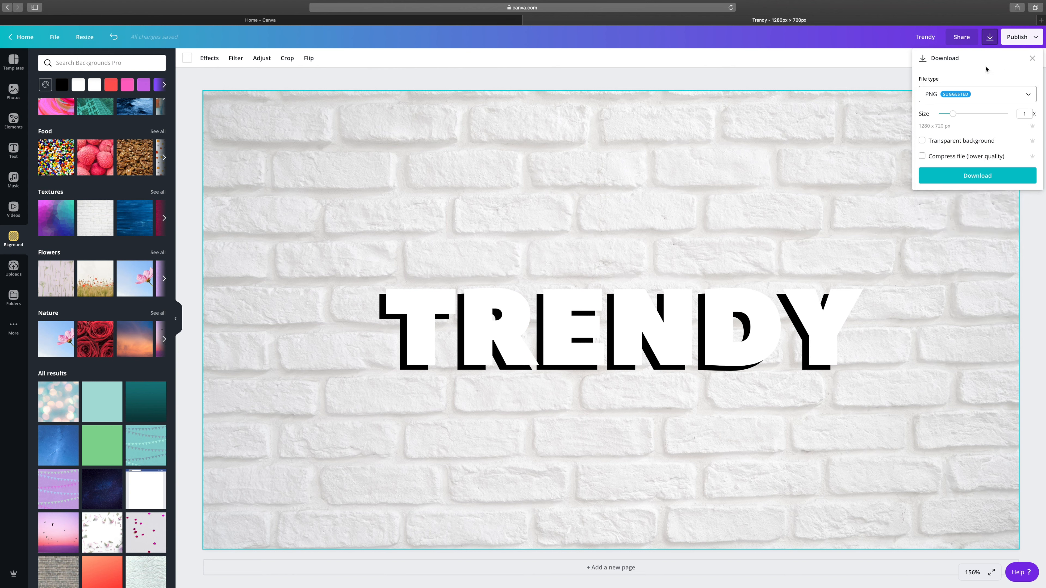
click(968, 180)
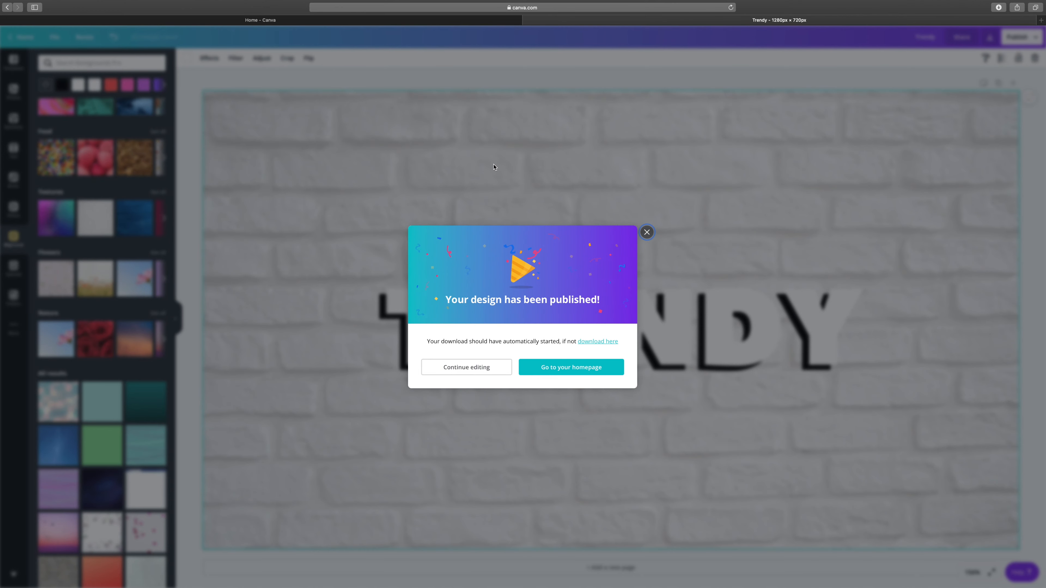
- Switch to iMovie and import Trendy.png from the Desktop into the My Movie 43 project media
key(ctrl+Right)
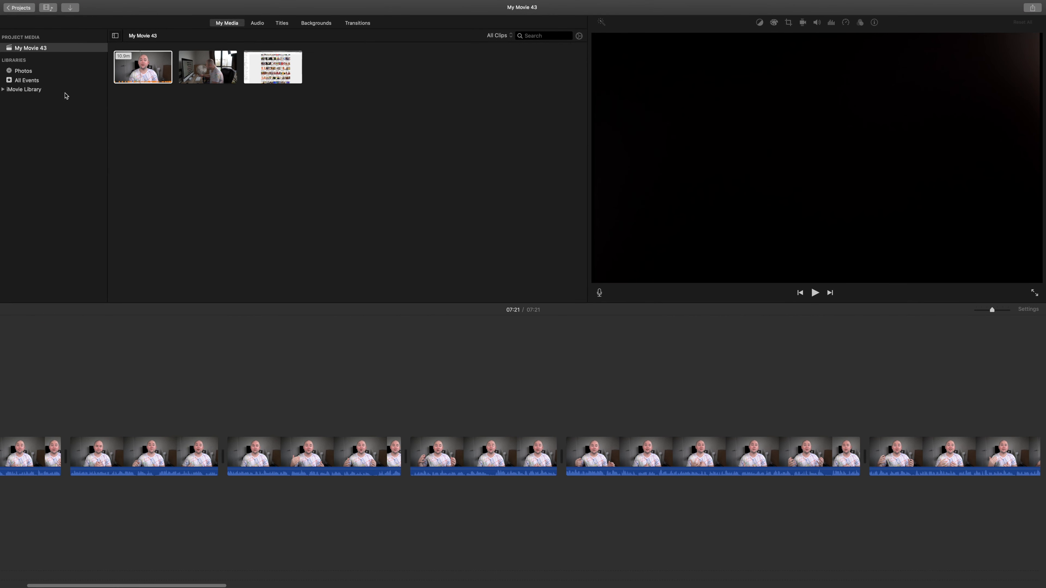
right_click(21, 49)
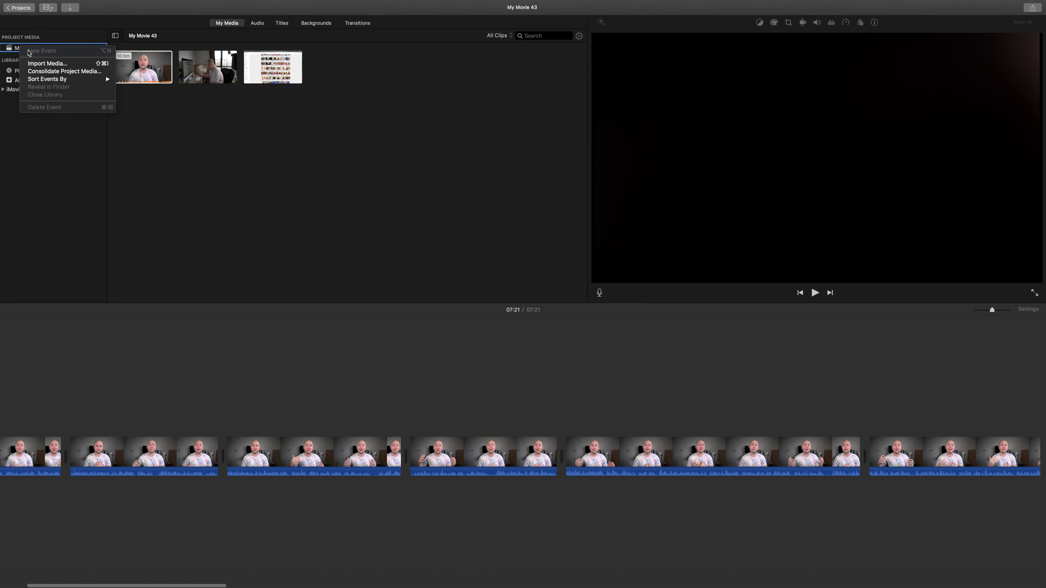
click(48, 64)
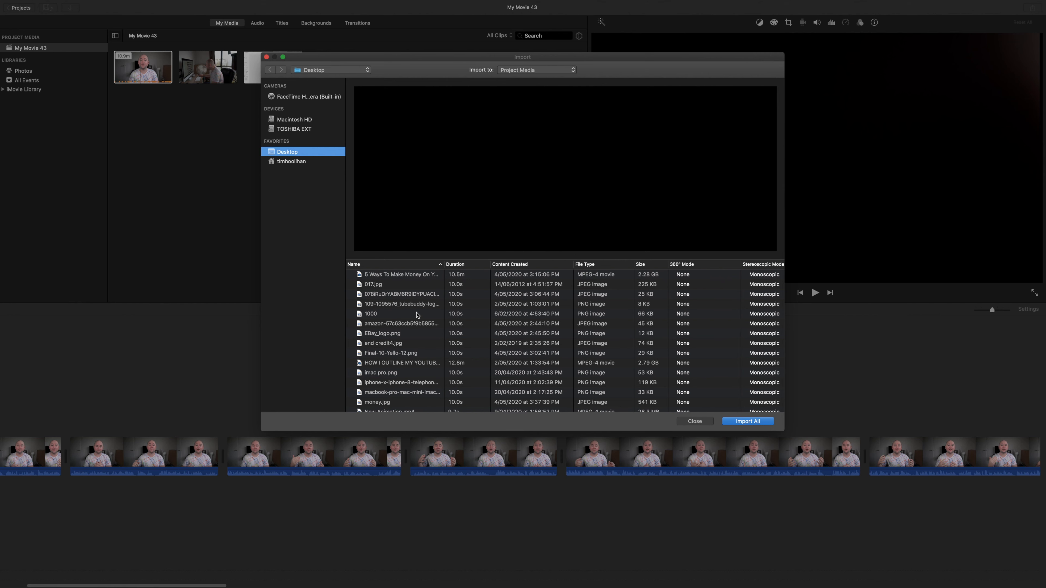
scroll(417, 316, down, 10)
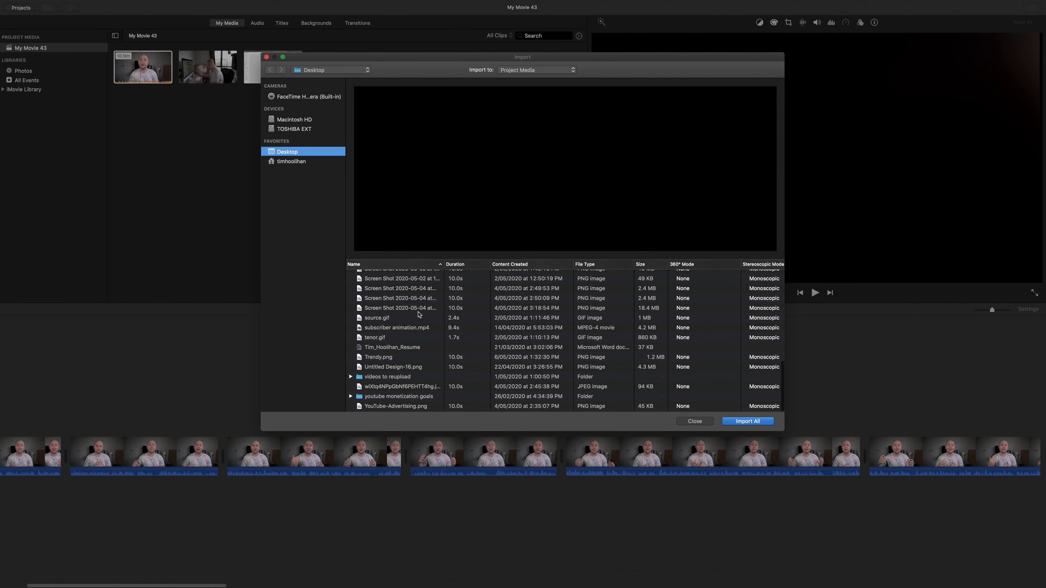
click(386, 359)
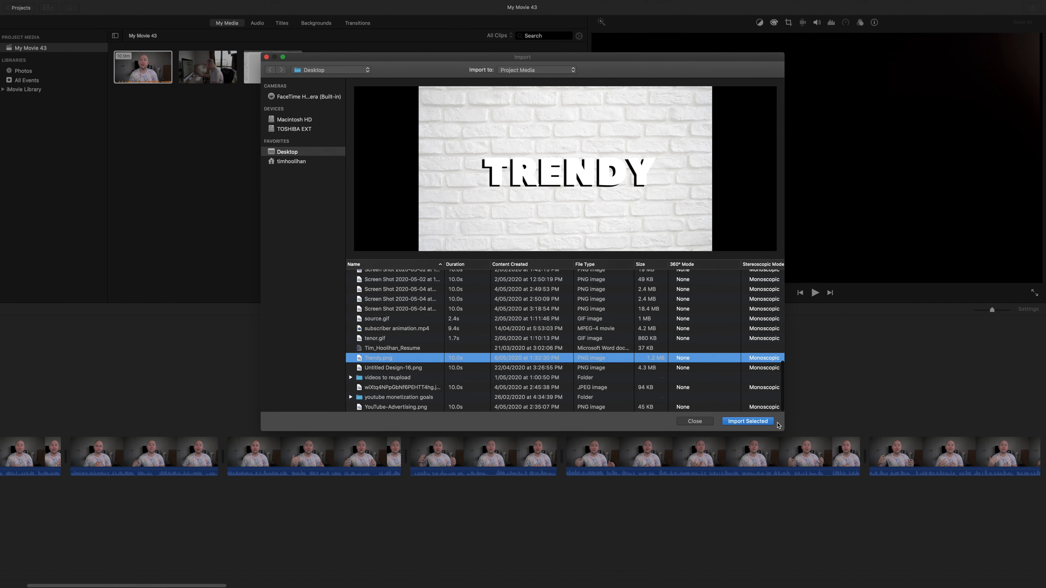
click(748, 421)
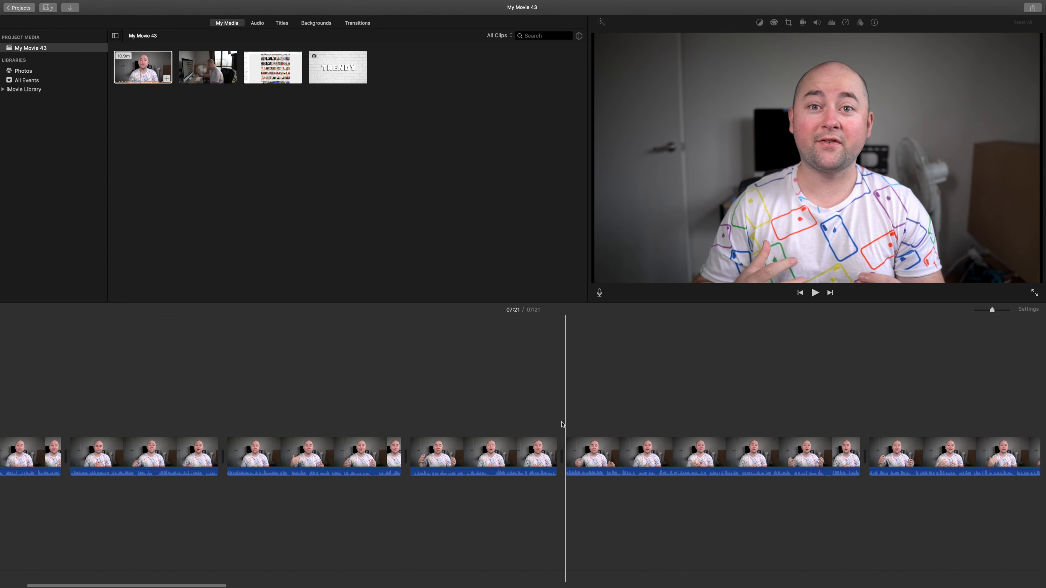
- Insert the Trendy image between the two talking clips at about 01:00 and set its crop style to Fit
drag(352, 75, 579, 453)
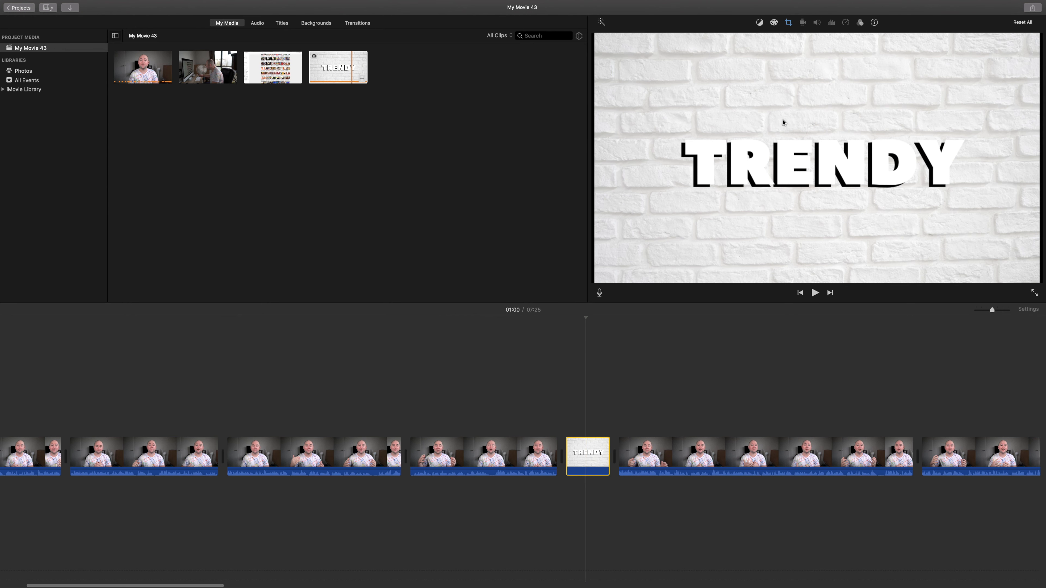
click(788, 22)
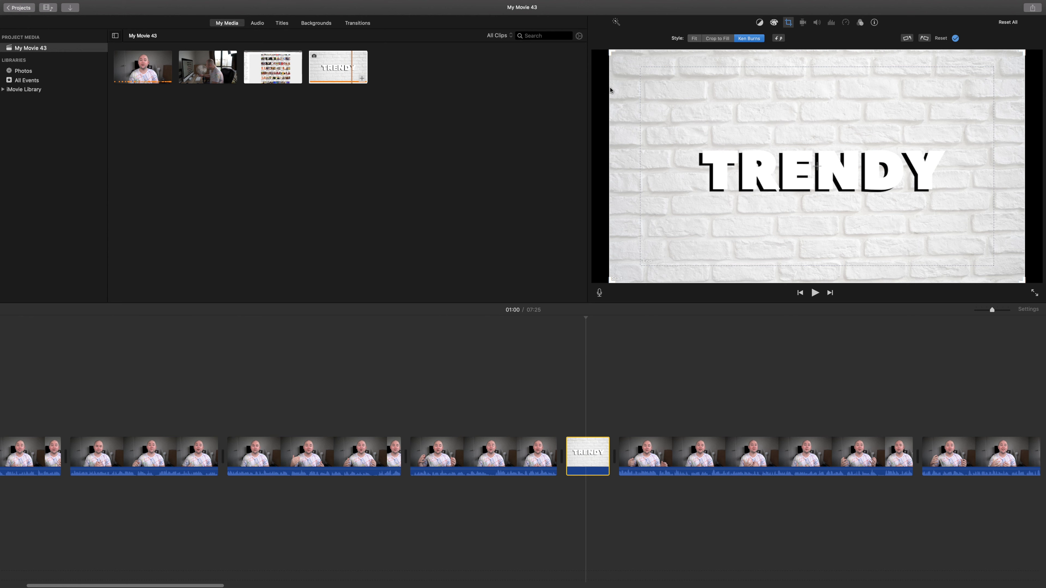
click(722, 40)
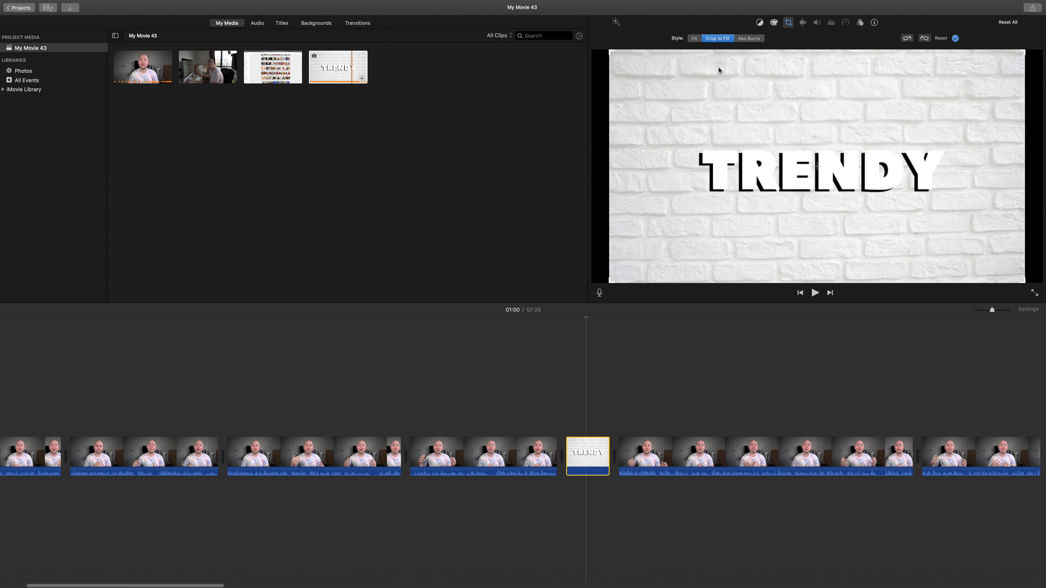
click(694, 38)
- Play back the transition into the Trendy title image to check how it looks
click(565, 390)
click(533, 392)
key(space)
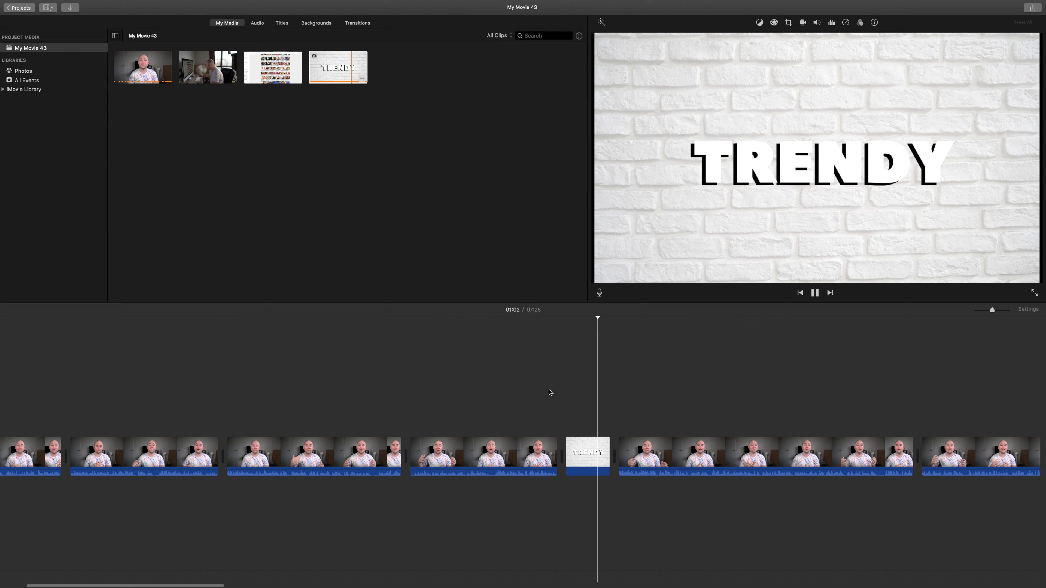
key(space)
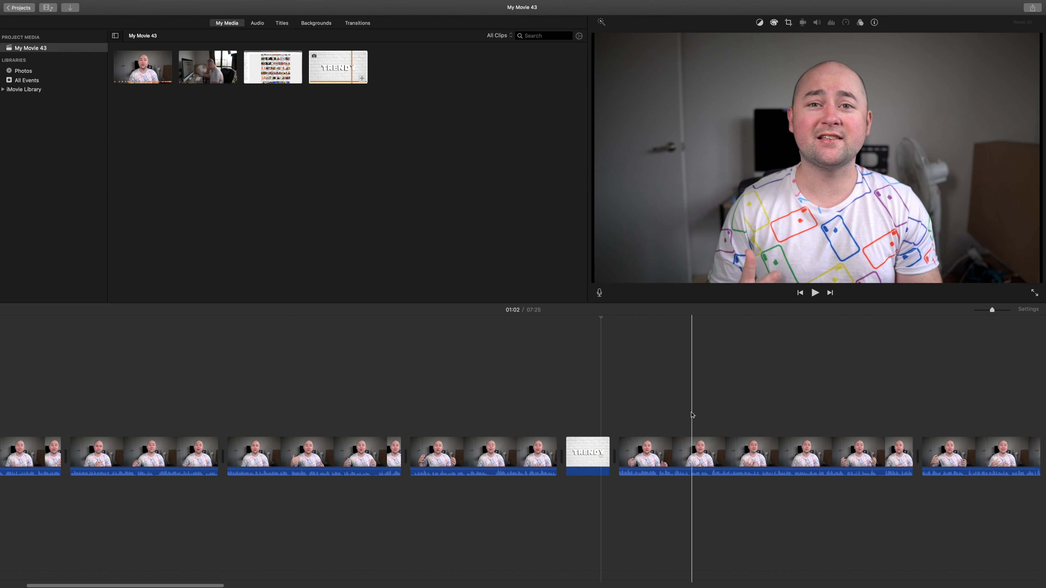
- Apply the Ken Burns crop style to the short talking clip at about 02:21
scroll(682, 408, right, 5)
scroll(668, 413, right, 20)
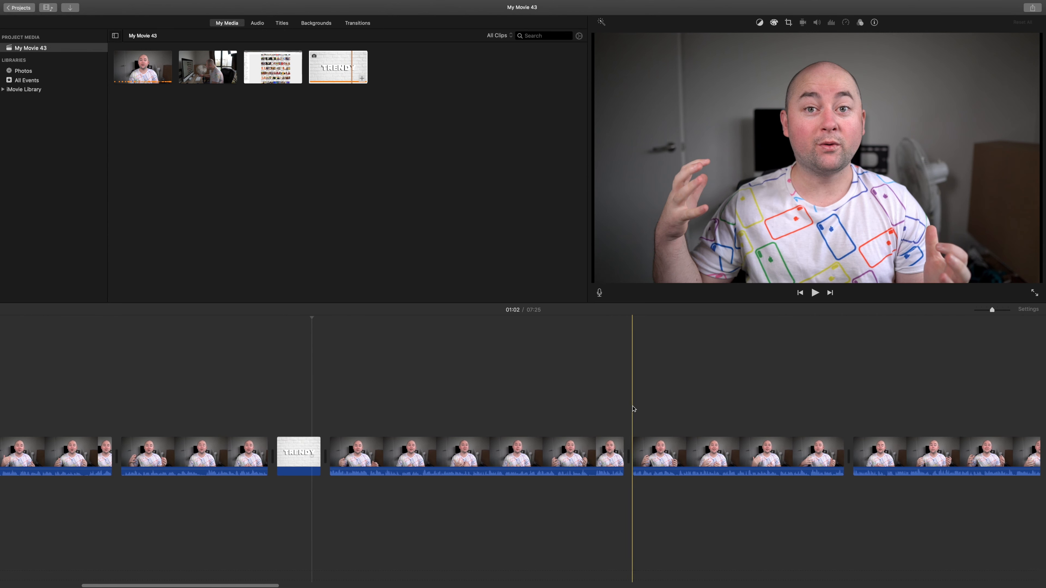
scroll(606, 403, right, 1)
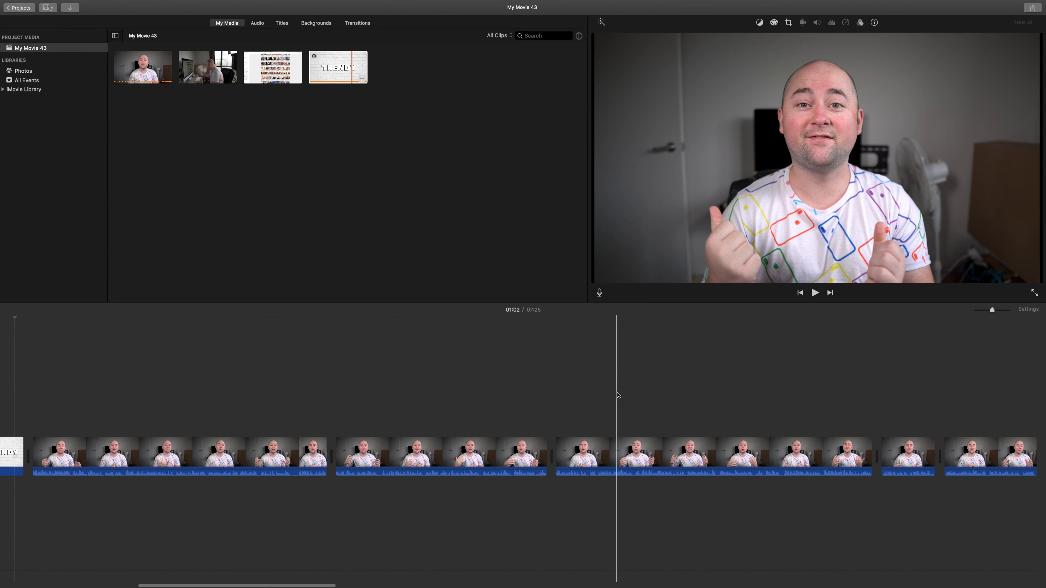
scroll(613, 395, right, 5)
scroll(535, 388, right, 1)
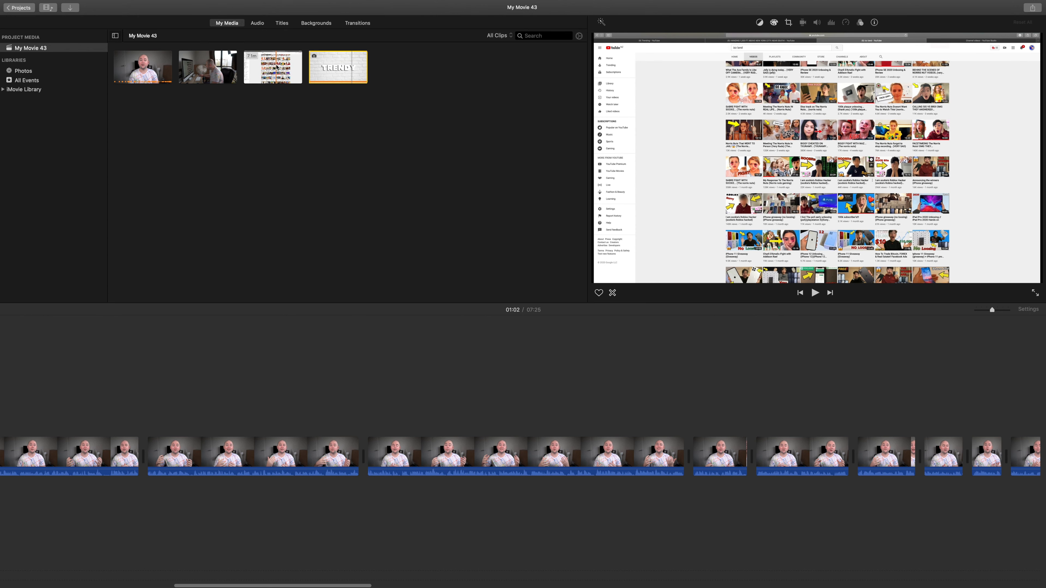
scroll(405, 421, right, 3)
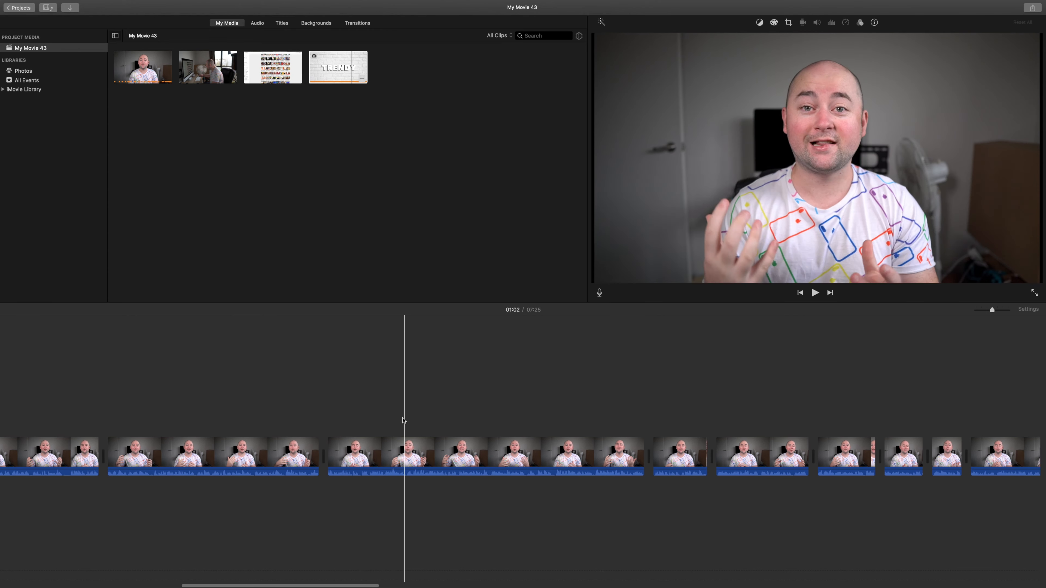
scroll(383, 416, right, 5)
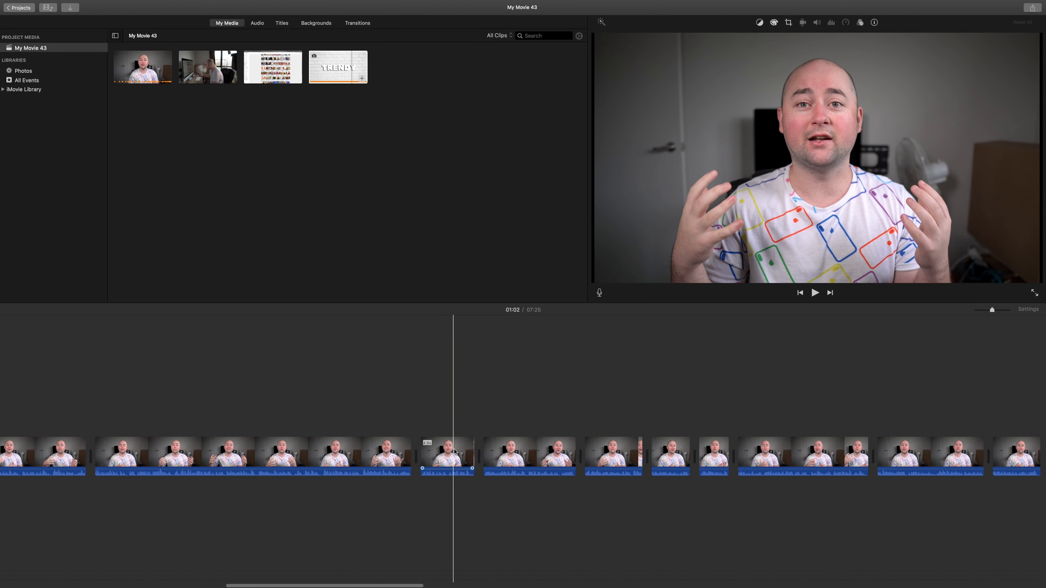
click(457, 454)
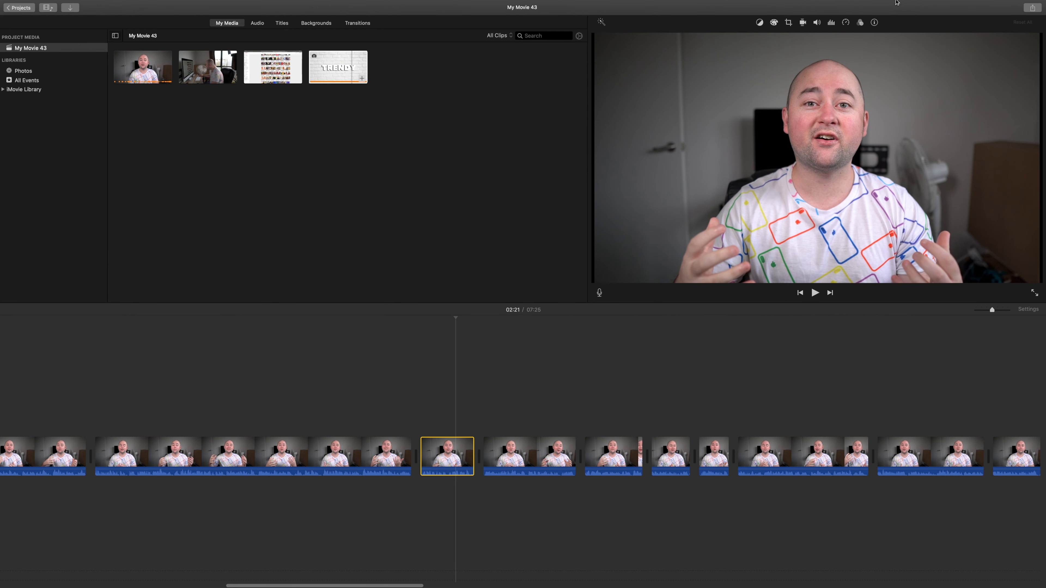
click(791, 24)
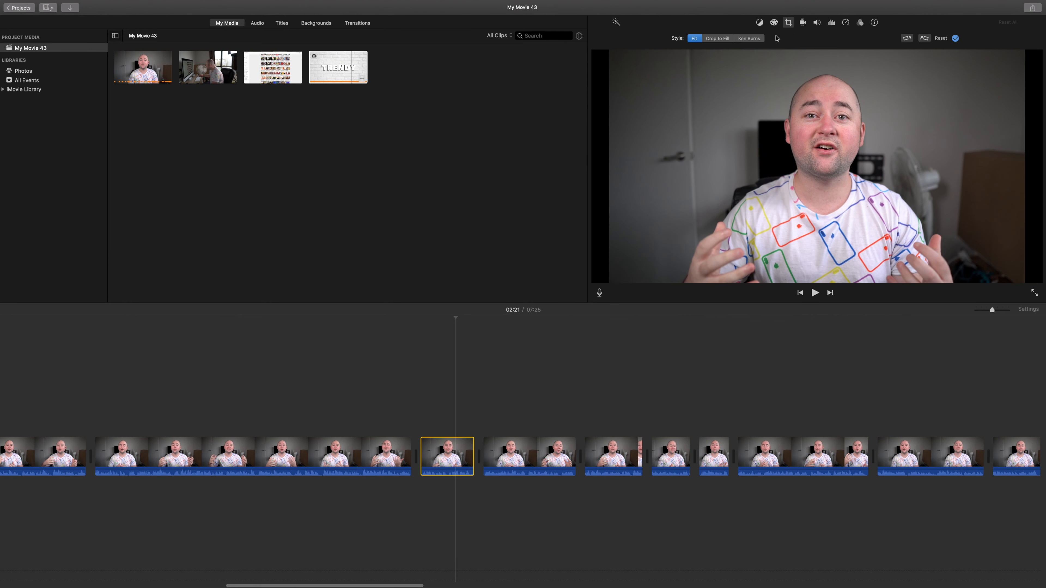
click(760, 39)
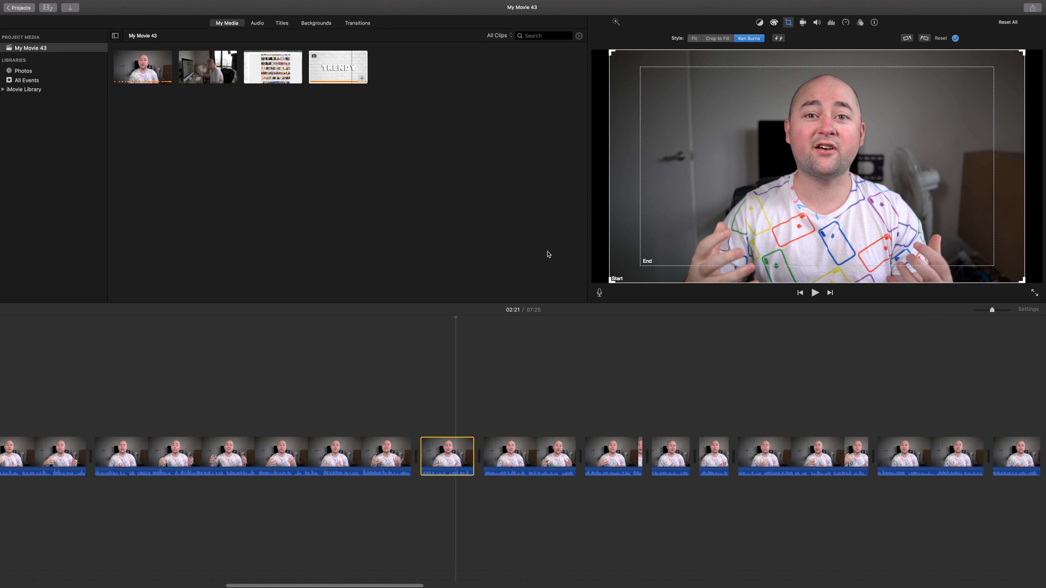
- Play back the short clip around 02:20 to check its Ken Burns zoom
click(425, 416)
key(space)
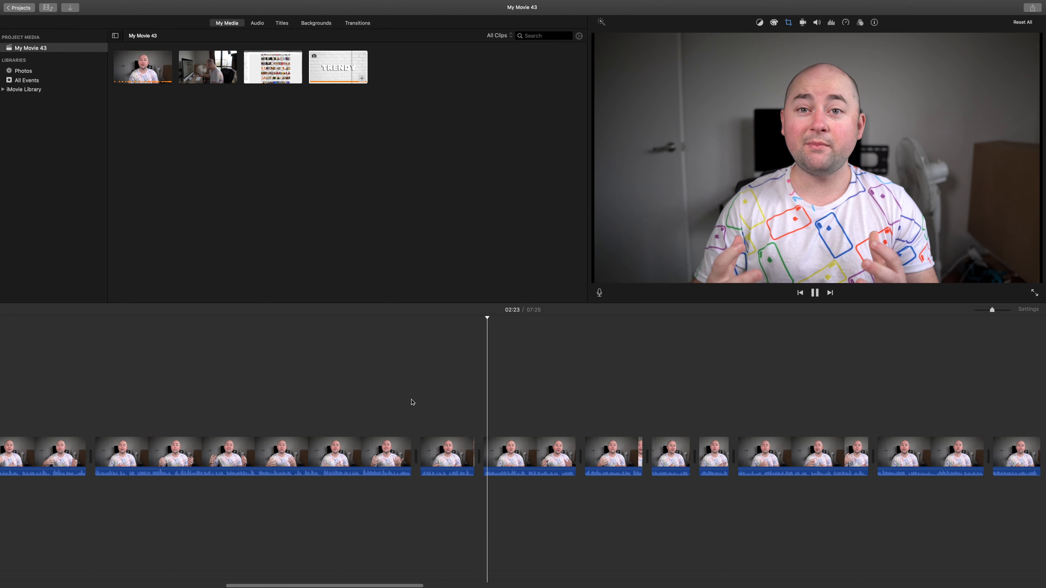
click(415, 404)
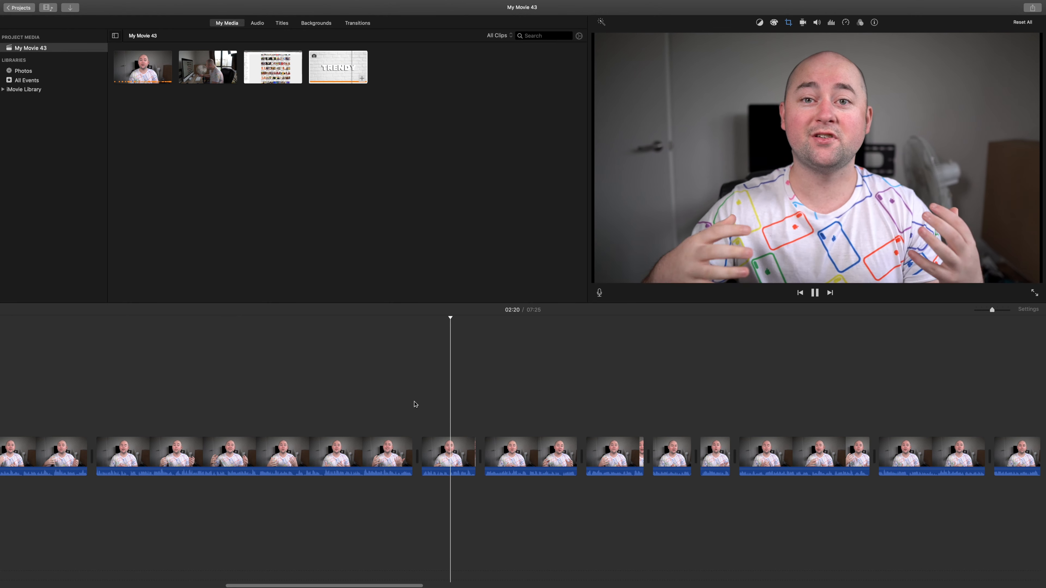
key(space)
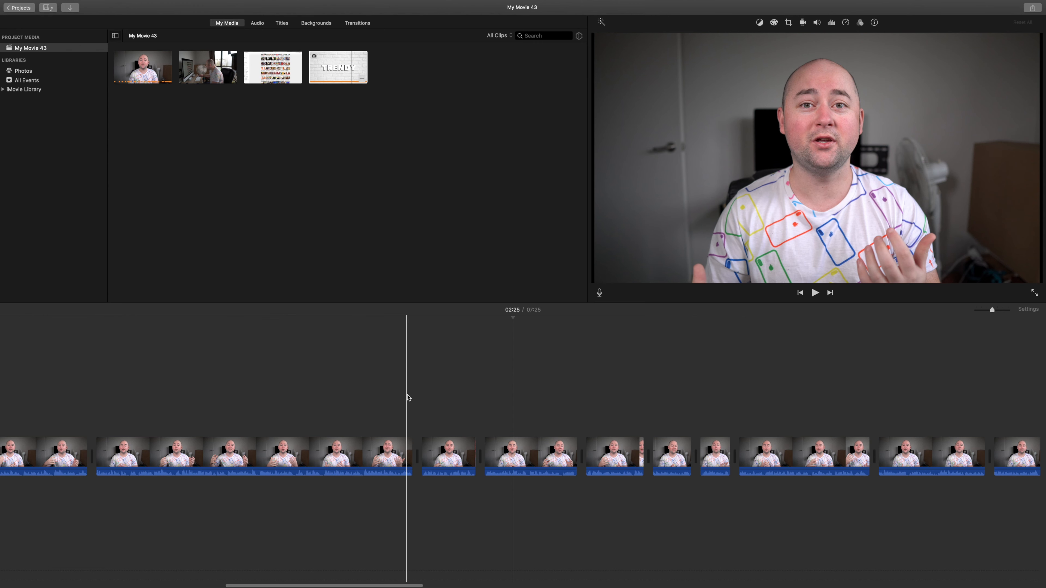
- Set the crop style of the talking clip at about 02:51 to Crop to Fill
scroll(387, 399, right, 5)
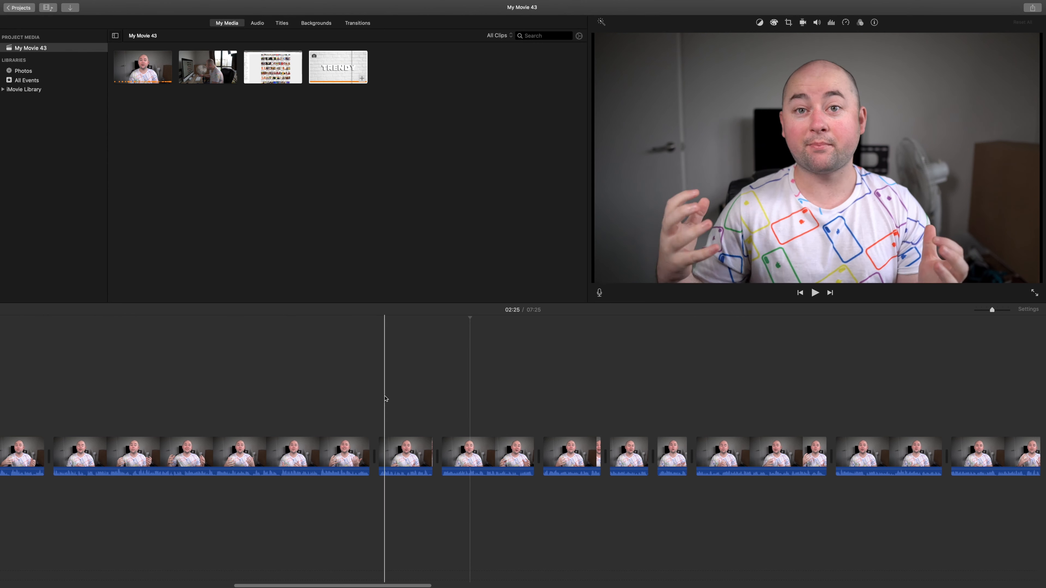
scroll(372, 399, right, 8)
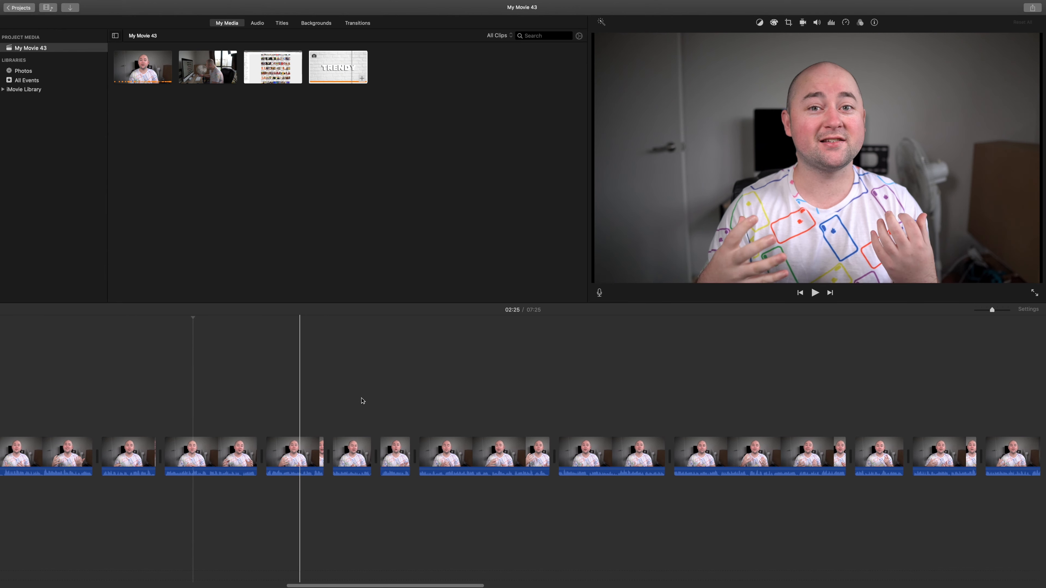
click(511, 454)
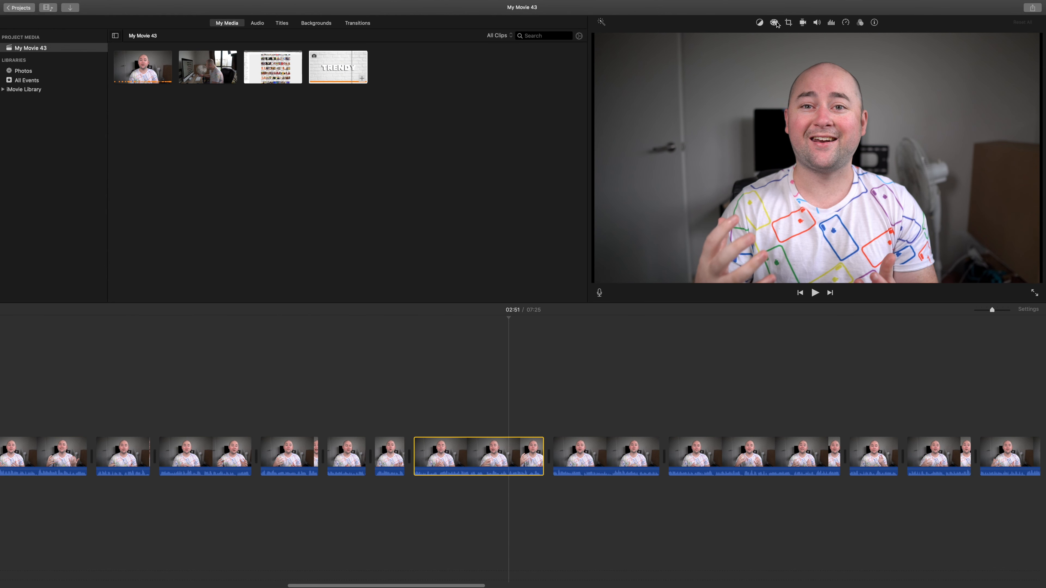
click(789, 23)
click(721, 41)
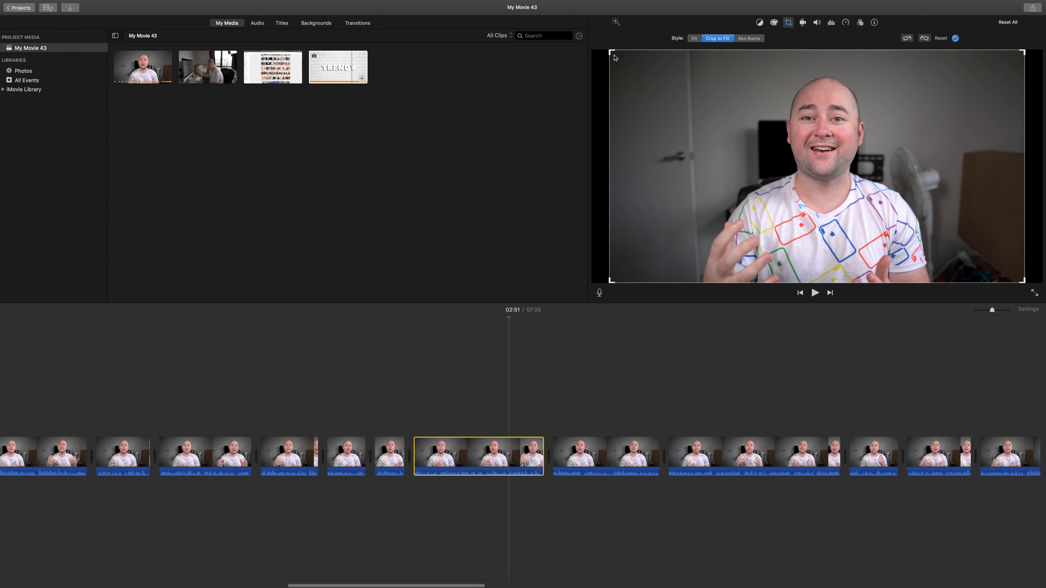
- Shrink and reposition the clip's crop frame so it closely surrounds the speaker's head and upper chest
drag(612, 281, 744, 219)
drag(875, 183, 791, 202)
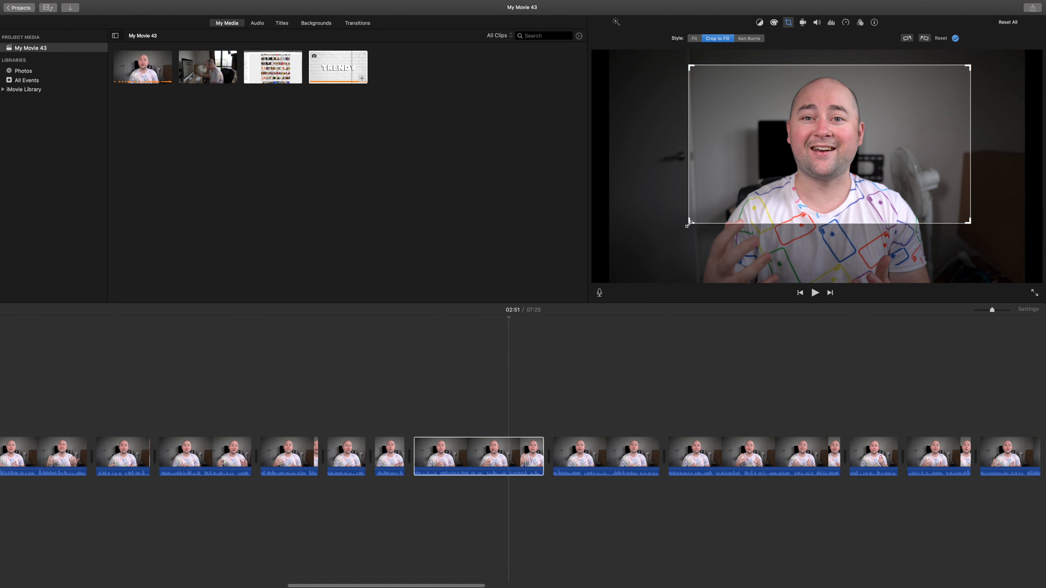
drag(688, 224, 727, 206)
drag(784, 164, 687, 164)
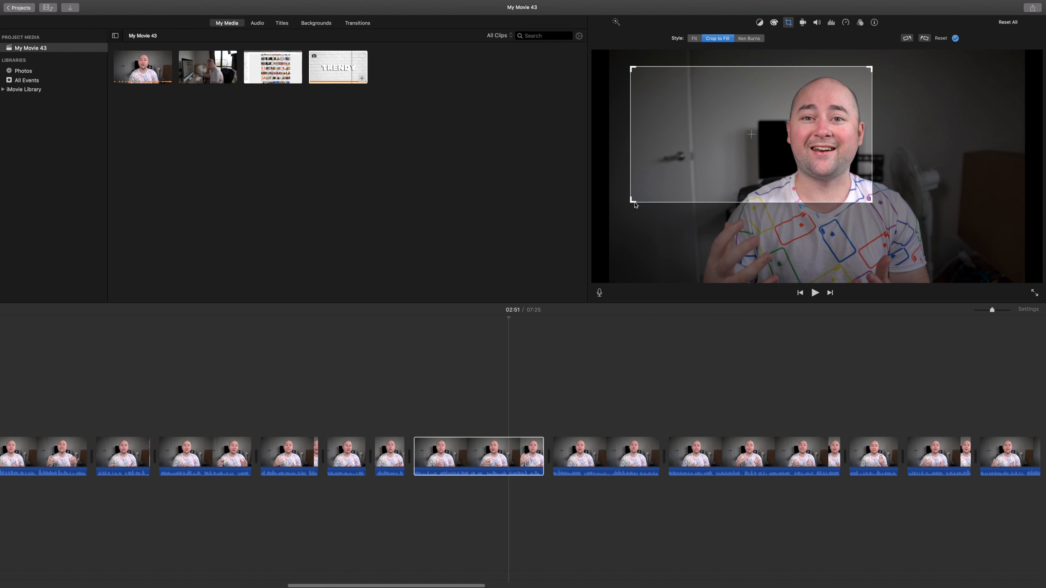
drag(633, 203, 618, 208)
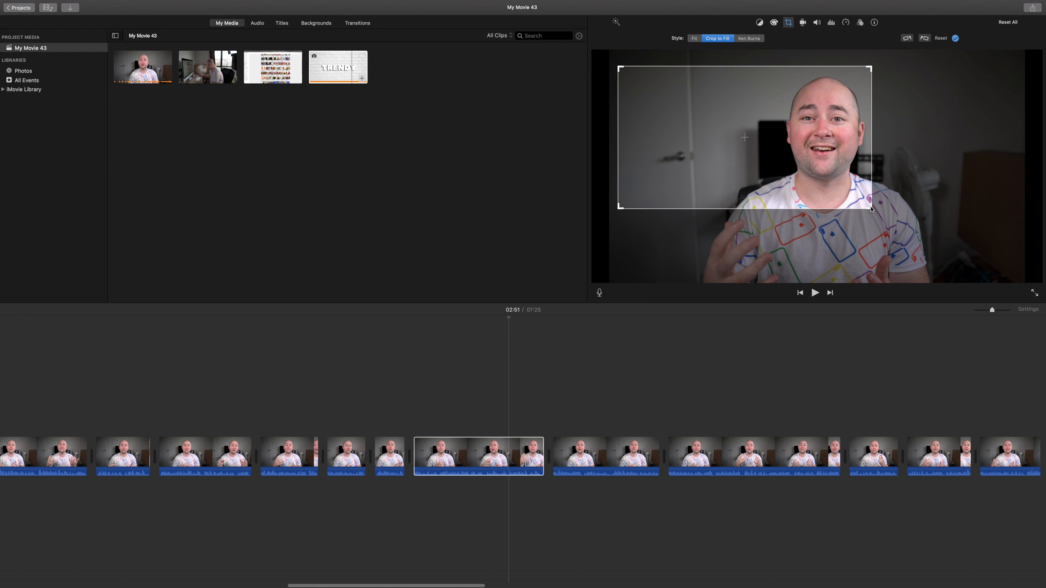
drag(871, 207, 899, 224)
drag(817, 195, 876, 198)
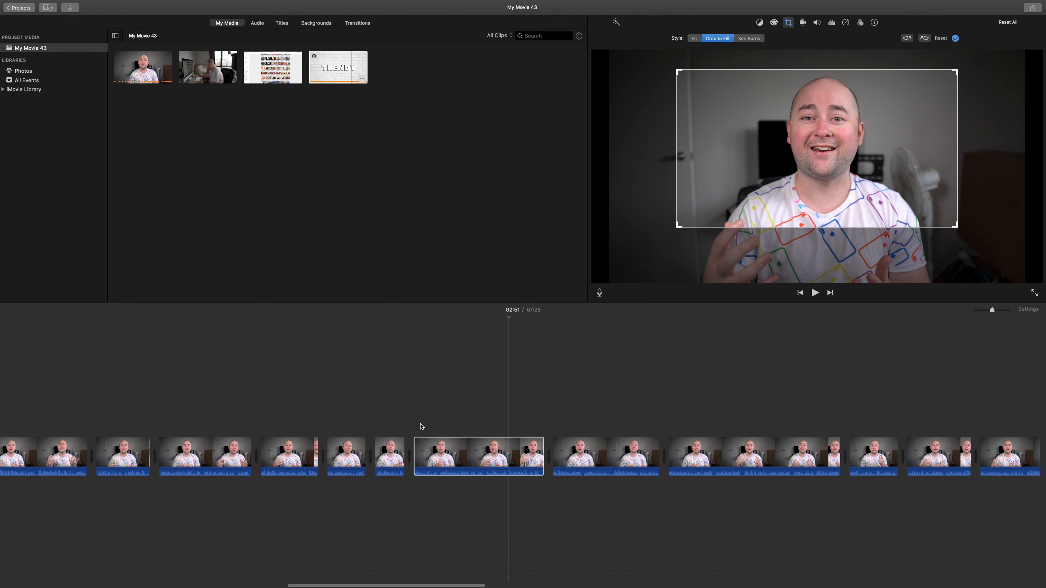
- Play back the cropped clip from about 02:43 and its cut into the next clip at about 02:55
click(414, 419)
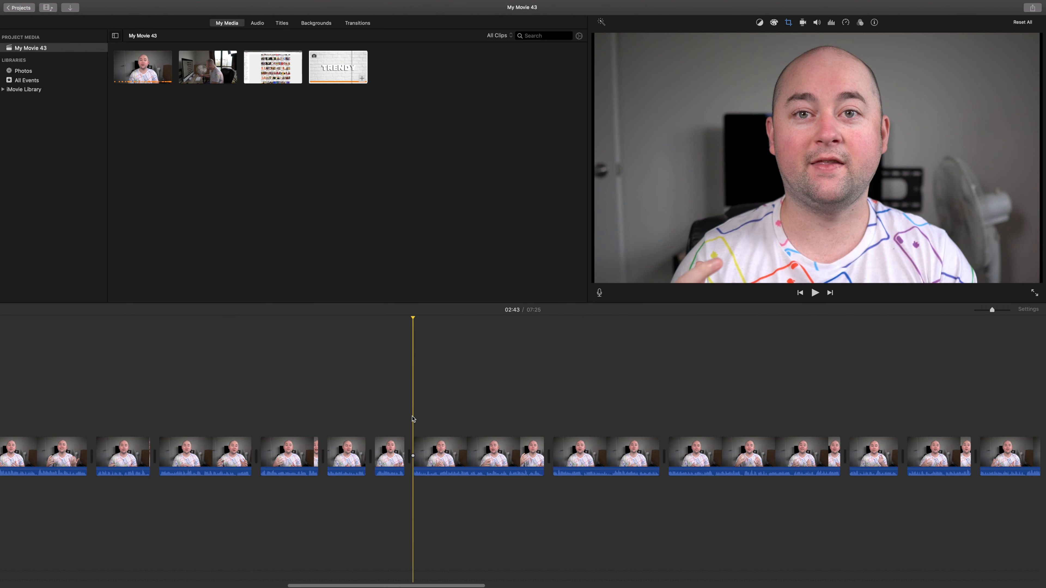
key(space)
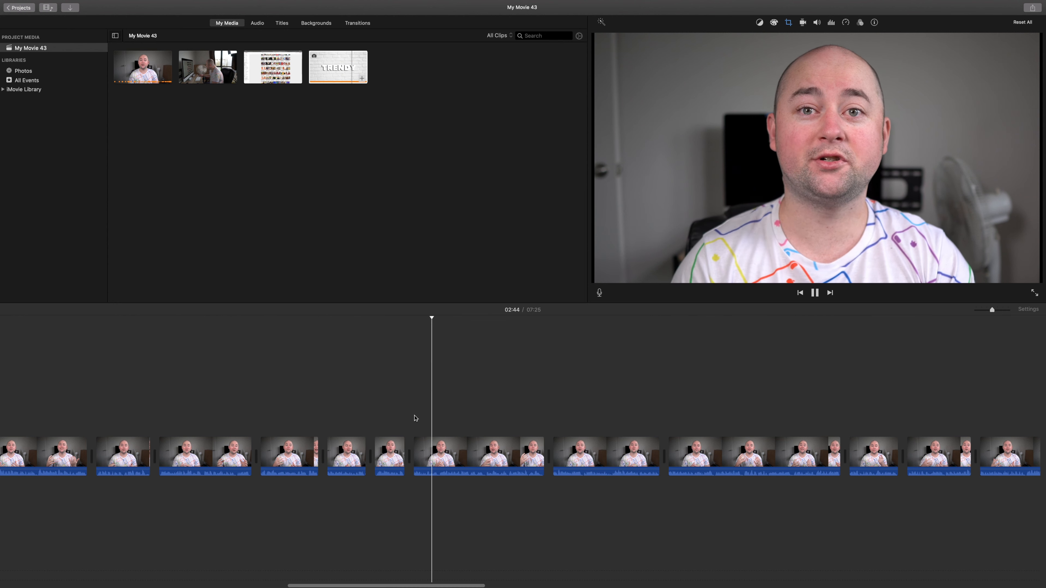
key(space)
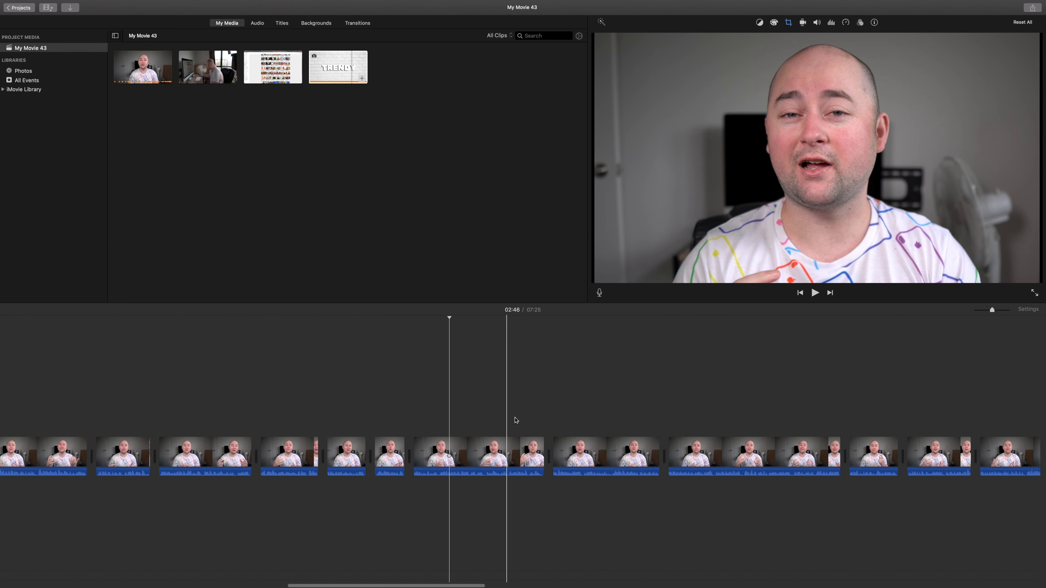
click(541, 421)
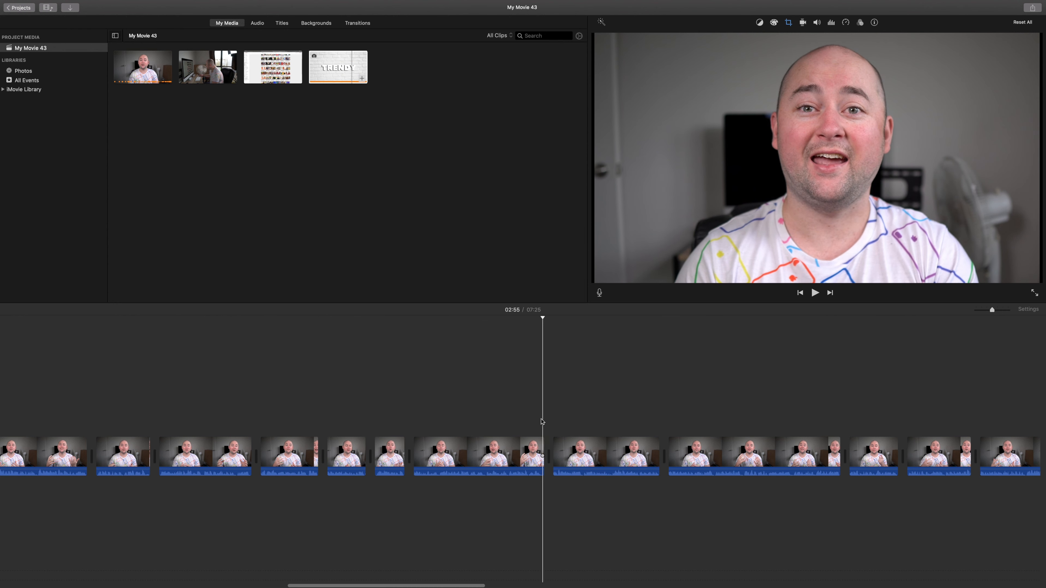
key(space)
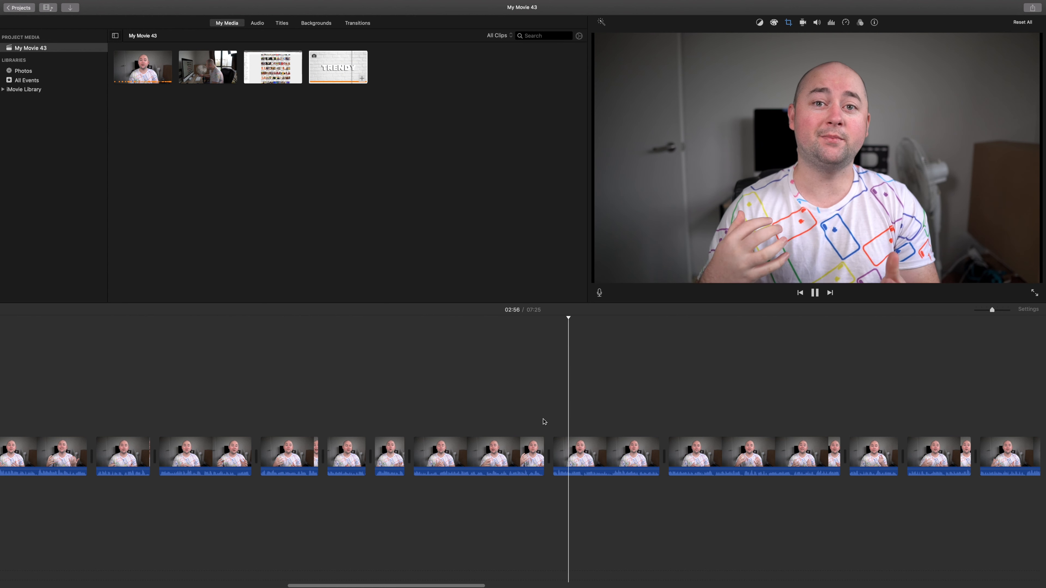
key(space)
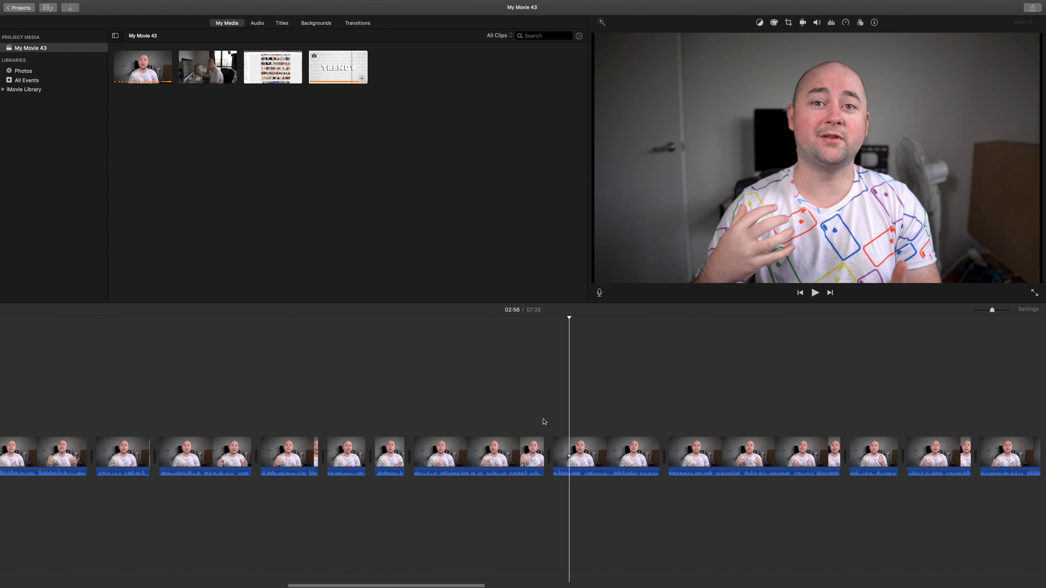
scroll(548, 416, right, 5)
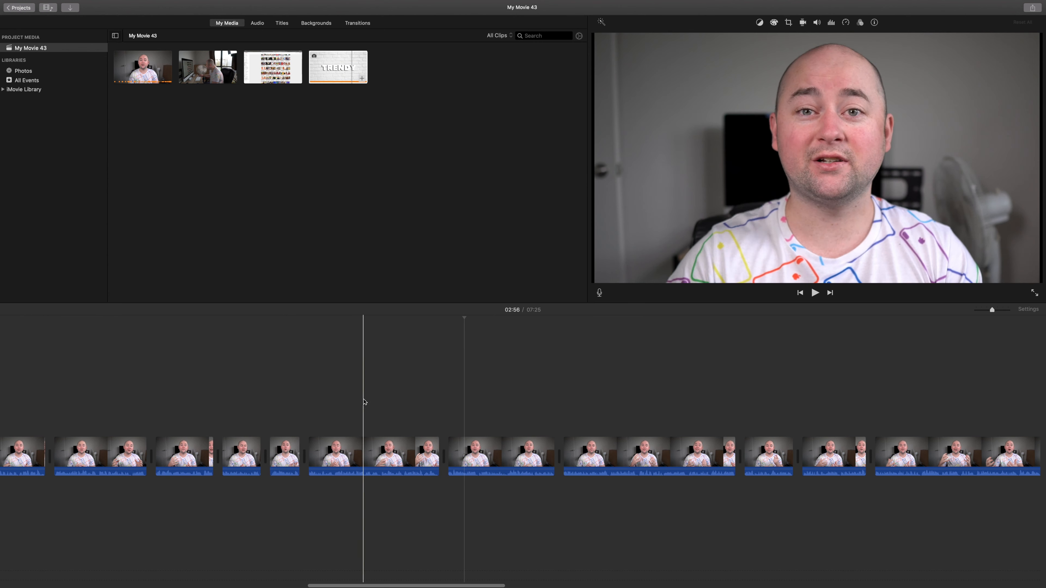
- Switch to Safari, close the Trendy design tab and load youtube.com
click(259, 24)
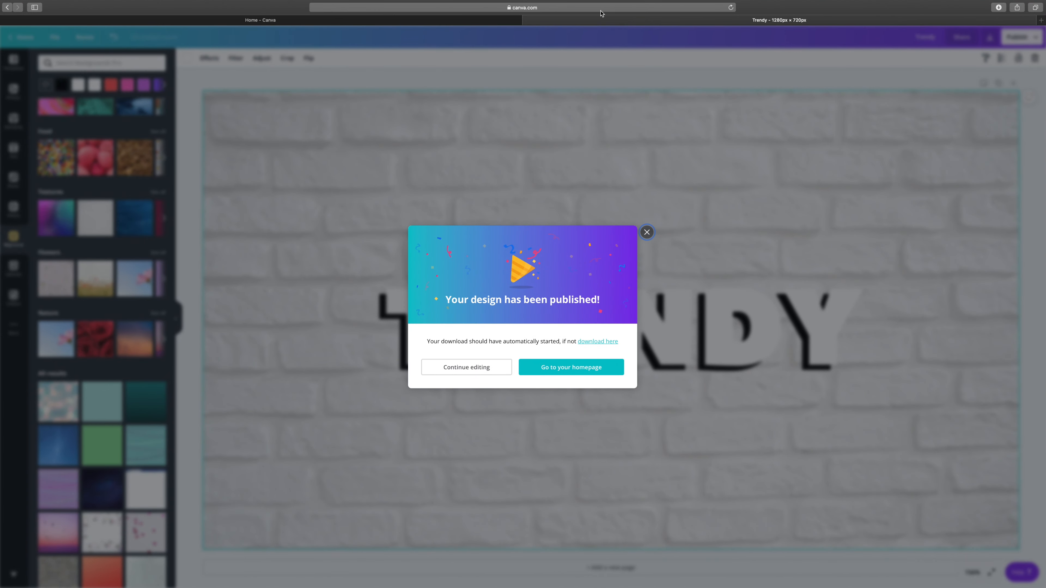
click(527, 20)
click(527, 7)
text(youtube.com — (11) YouTube)
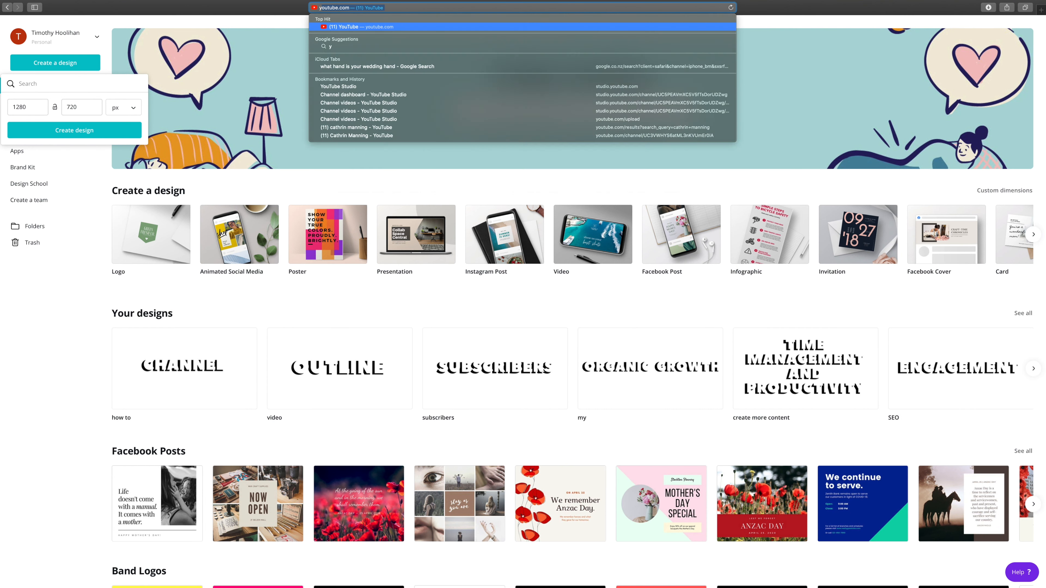
key(Return)
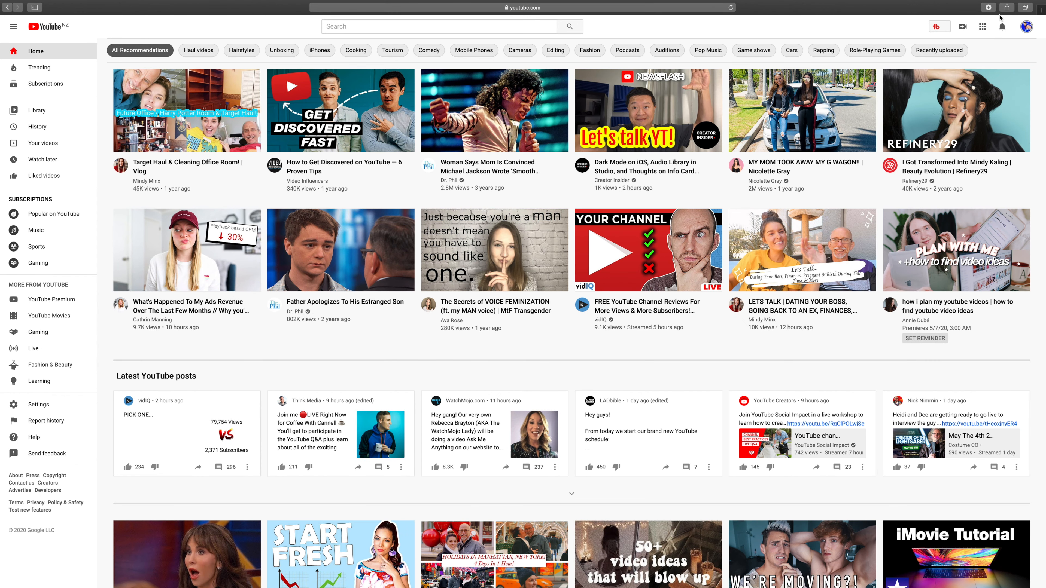
- Open the channel's YouTube Studio and go to its Audio library
click(1028, 27)
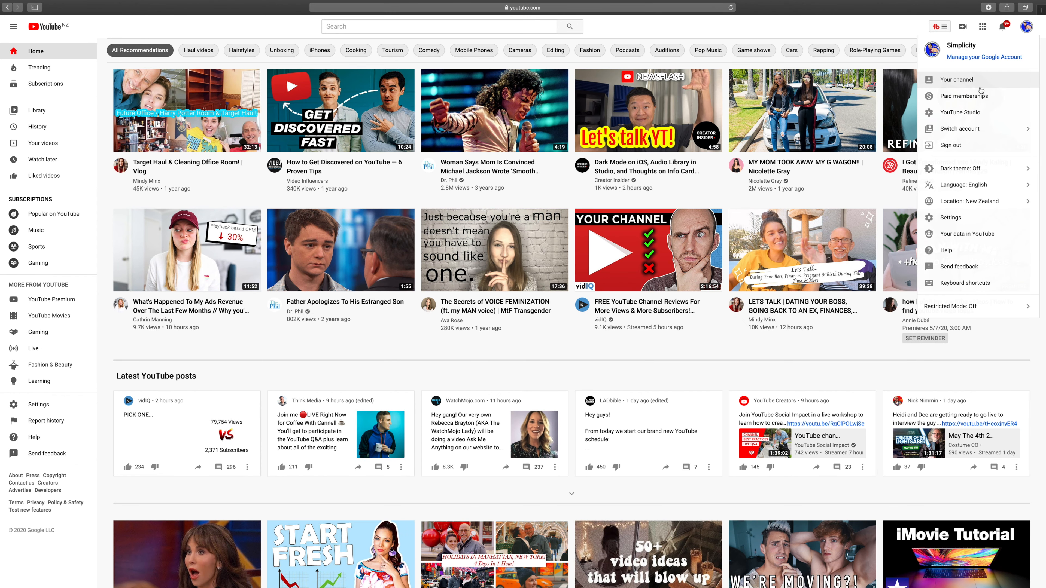
click(971, 113)
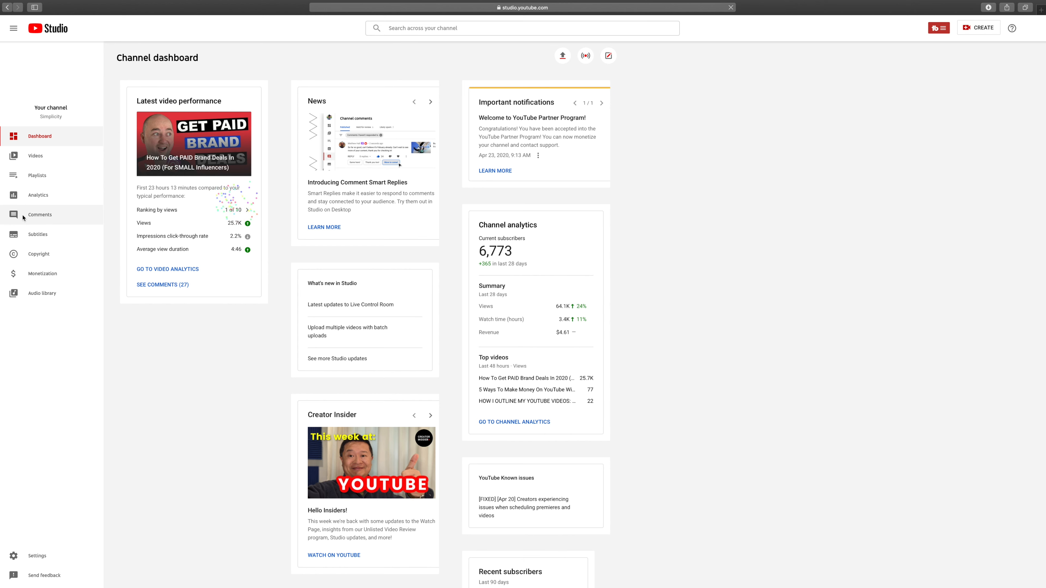
click(40, 293)
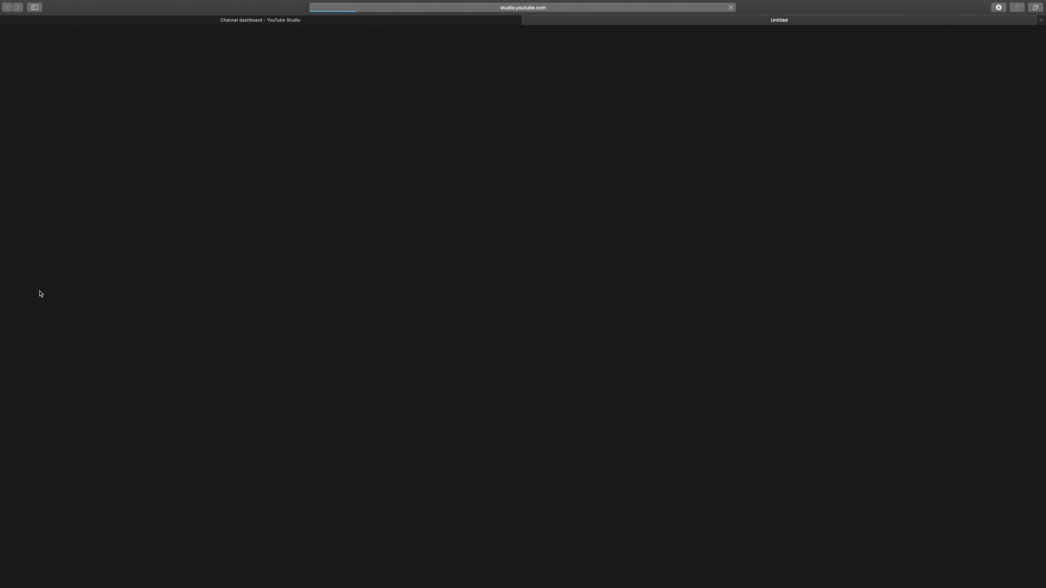